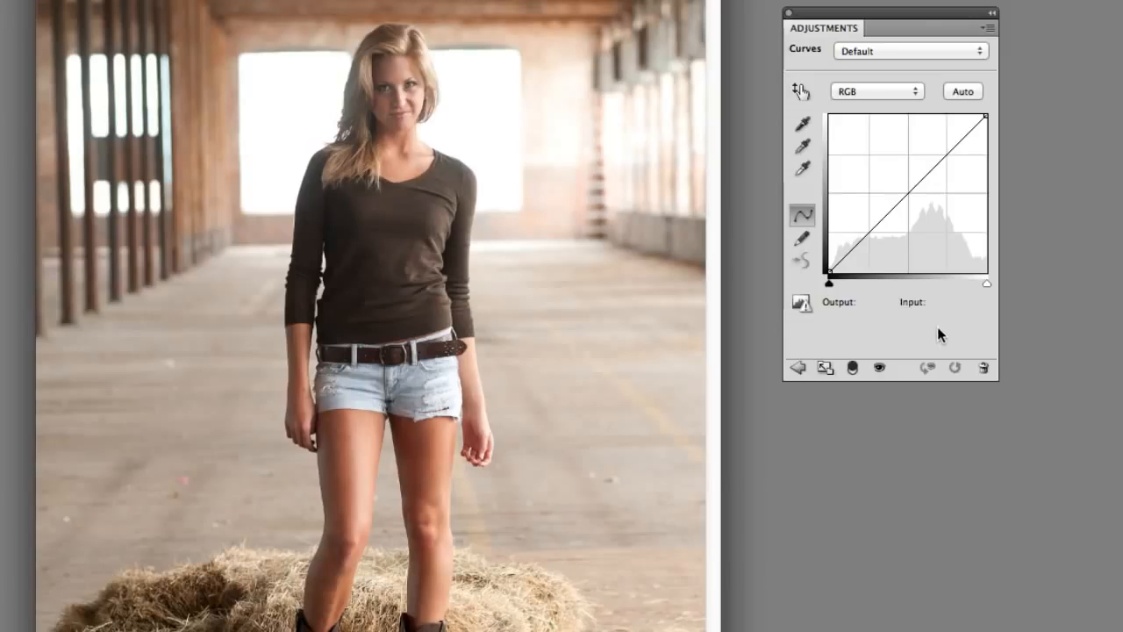
- Shape the Red channel into an S-curve with a highlight point at input 179, output 200 and a shadow point at input 77, output 53
click(895, 96)
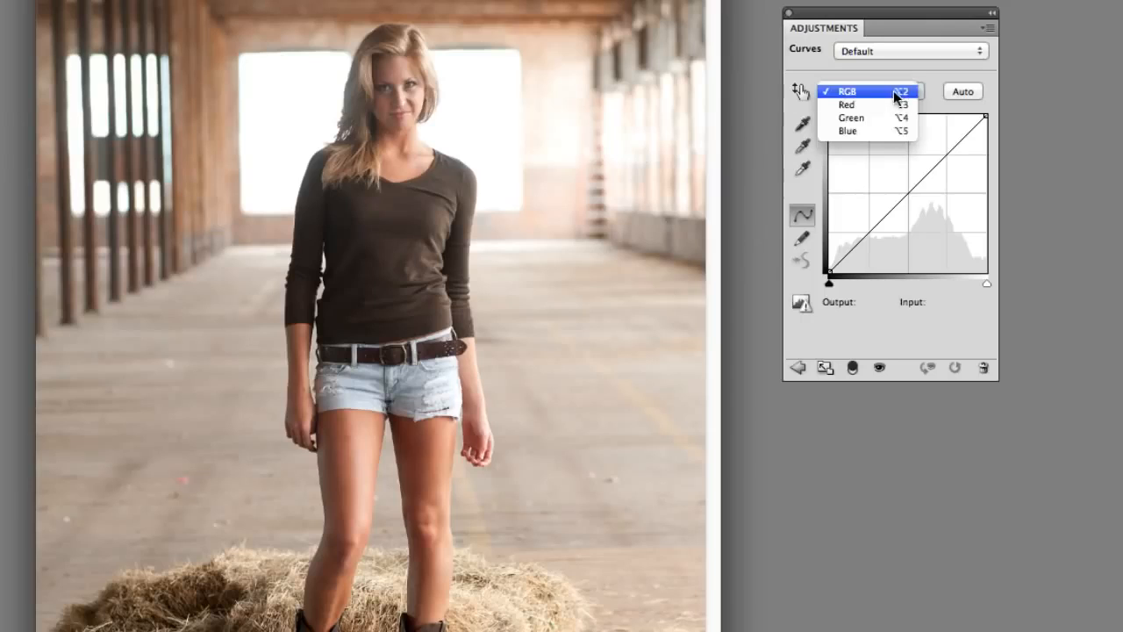
click(878, 103)
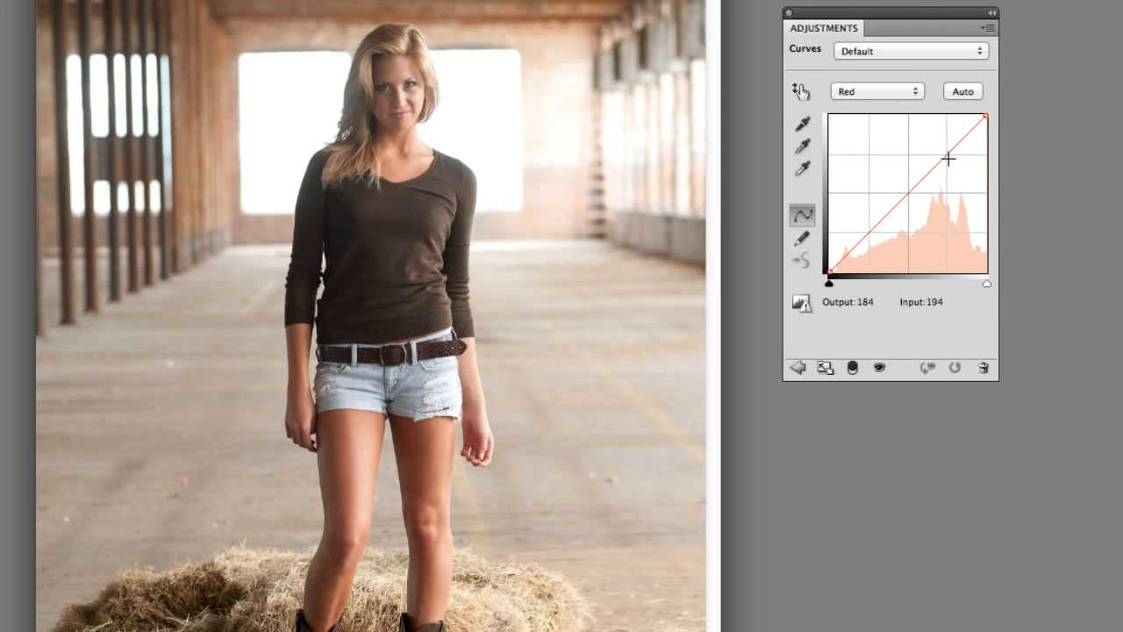
drag(945, 155, 940, 152)
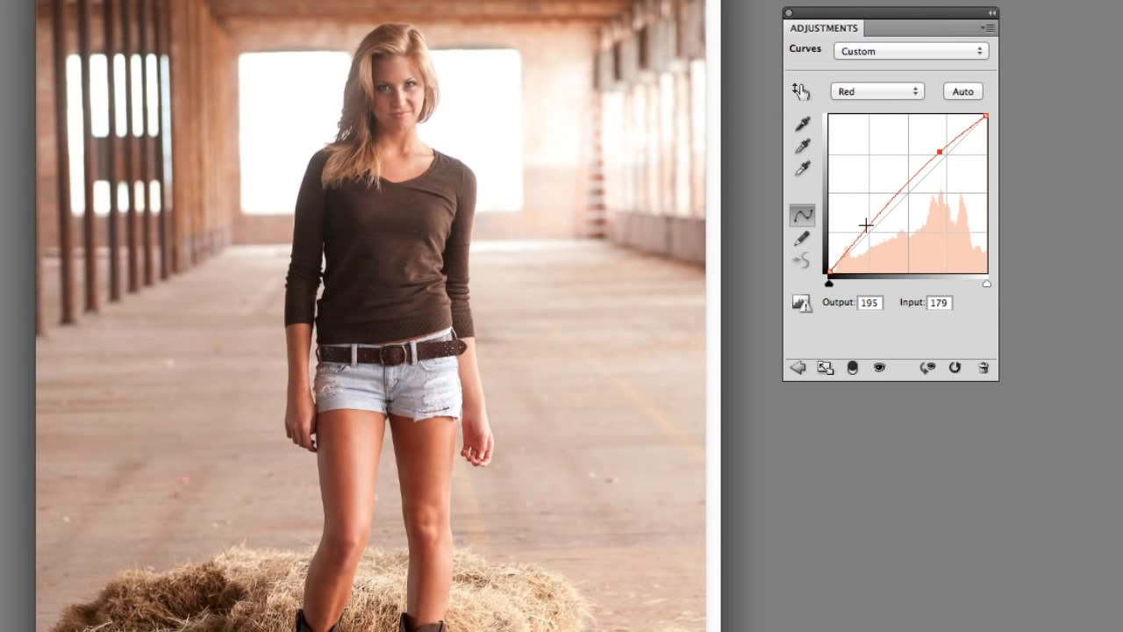
drag(866, 226, 876, 237)
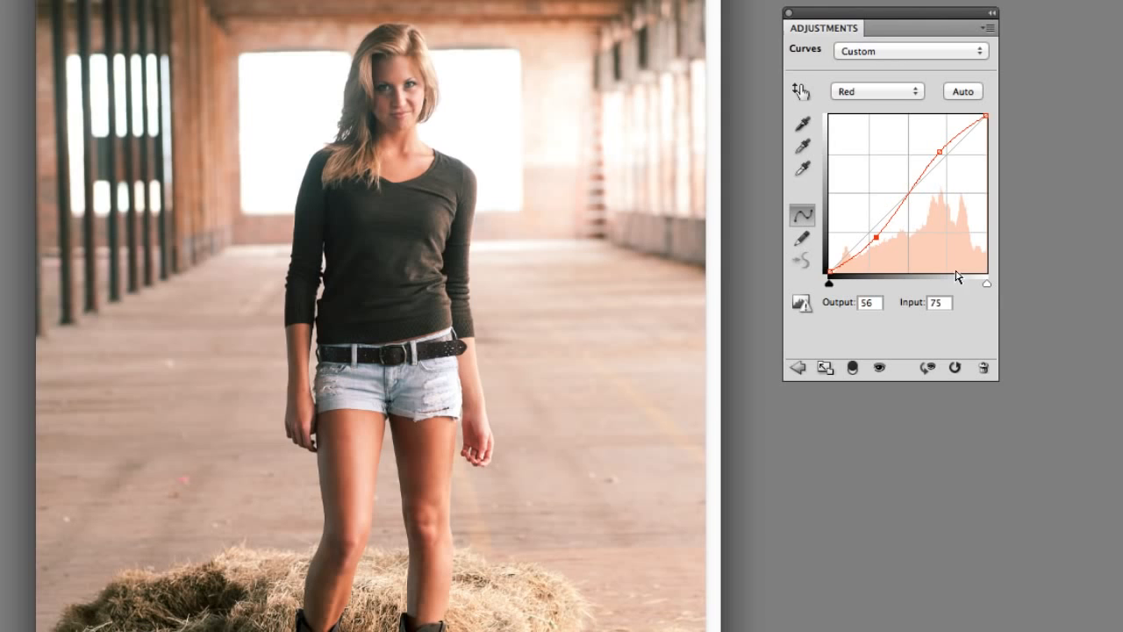
mouse_move(876, 237)
mouse_down()
mouse_move(885, 251)
mouse_move(877, 239)
mouse_up()
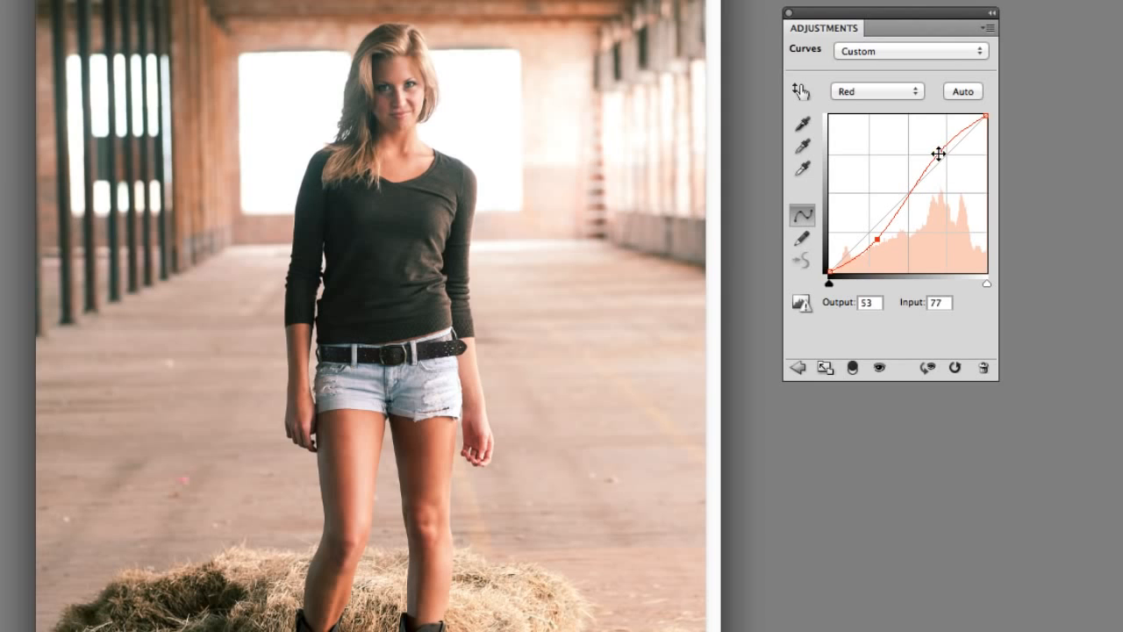
drag(938, 153, 941, 149)
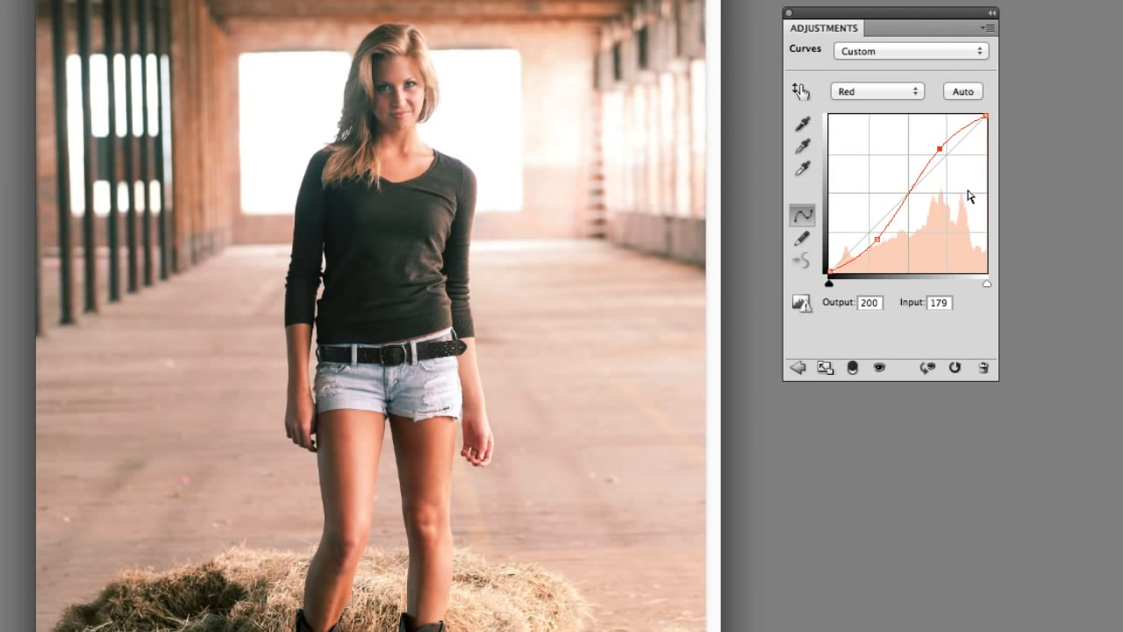
- In the Blue channel, raise the black point to output 18 and lower the white point to output 227
click(893, 92)
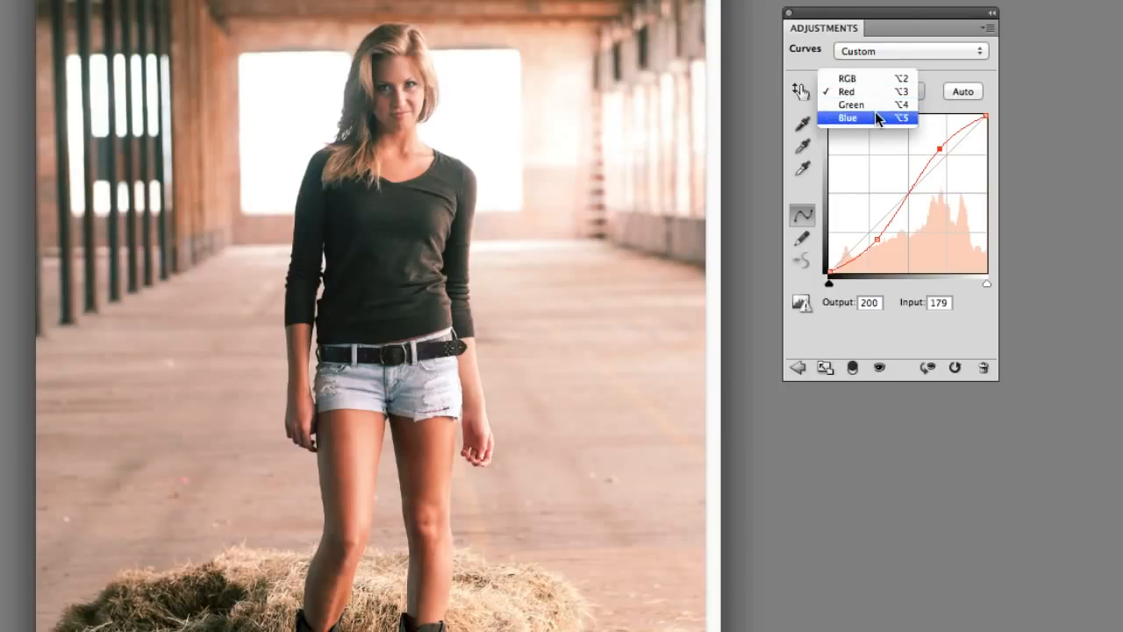
click(874, 118)
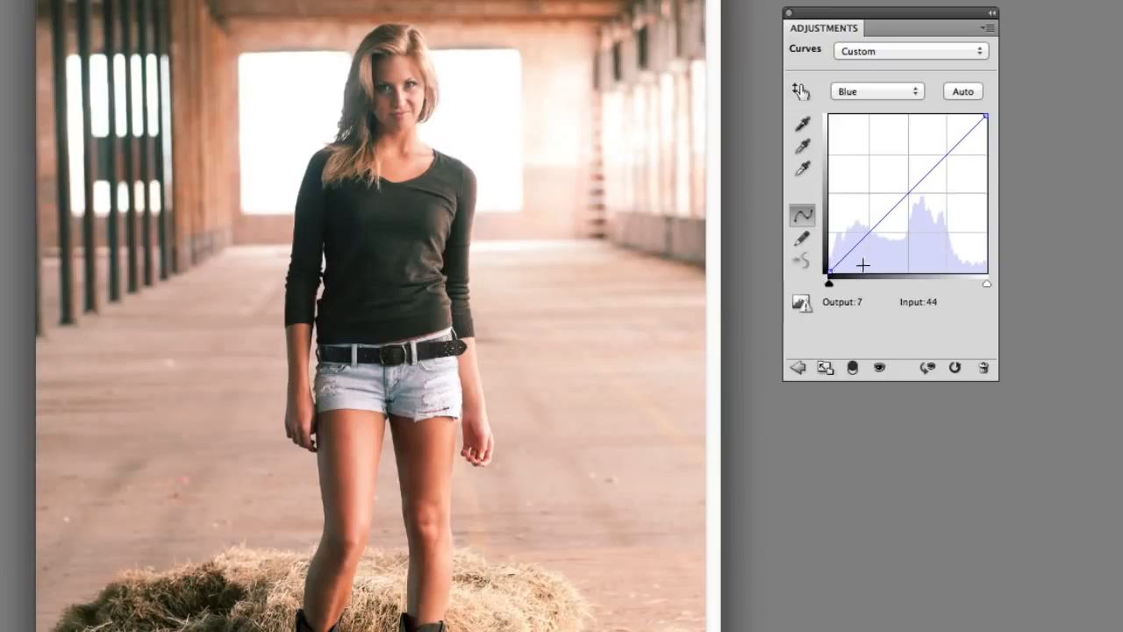
click(829, 271)
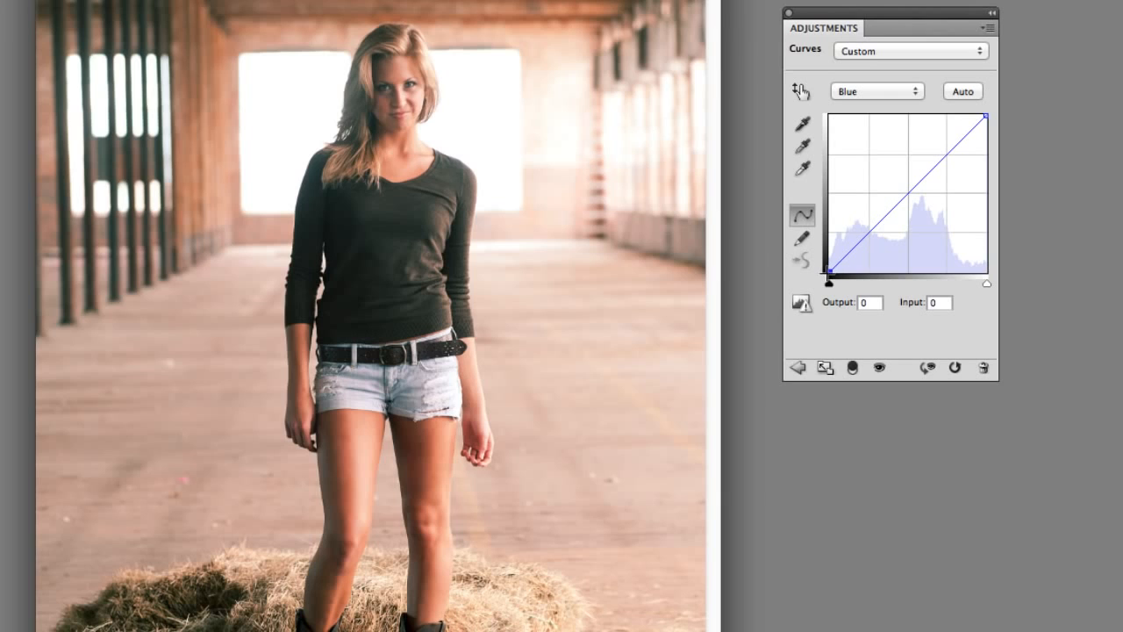
drag(827, 270, 825, 261)
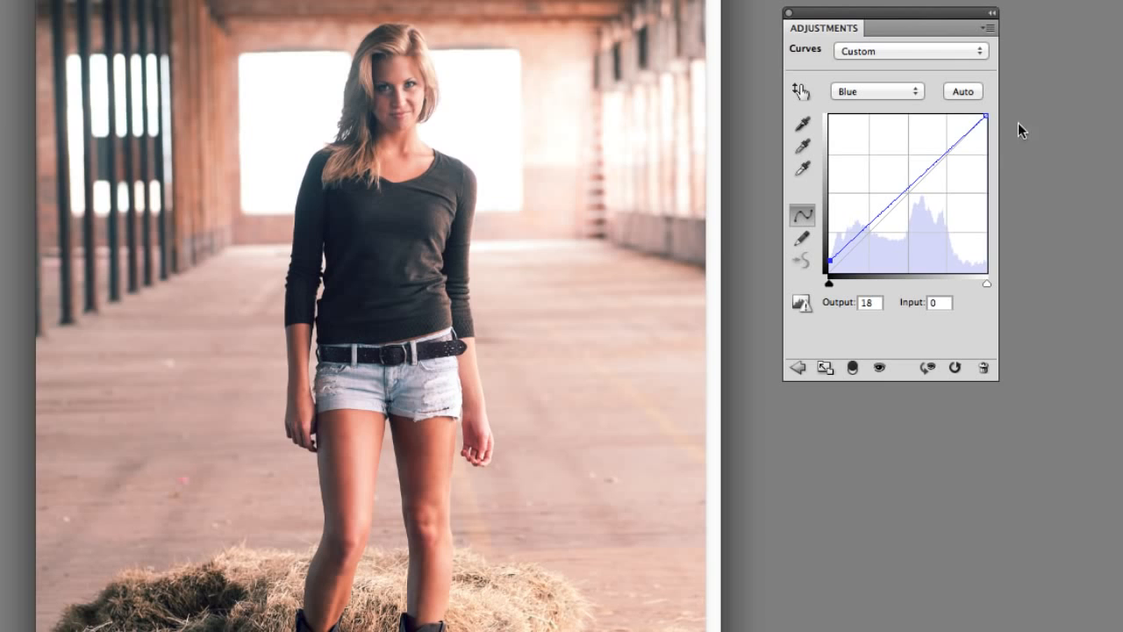
drag(983, 117, 986, 133)
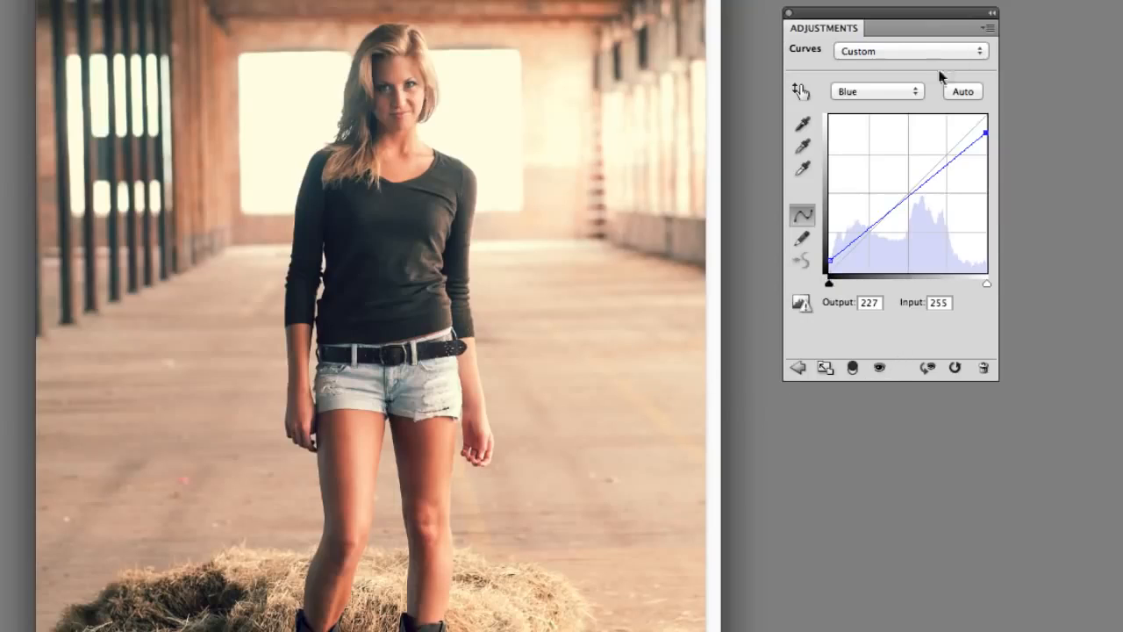
- Shape the Green channel into an S-curve with points at input 184, output 194 and input 67, output 54, and close the curve settings
click(900, 93)
click(886, 78)
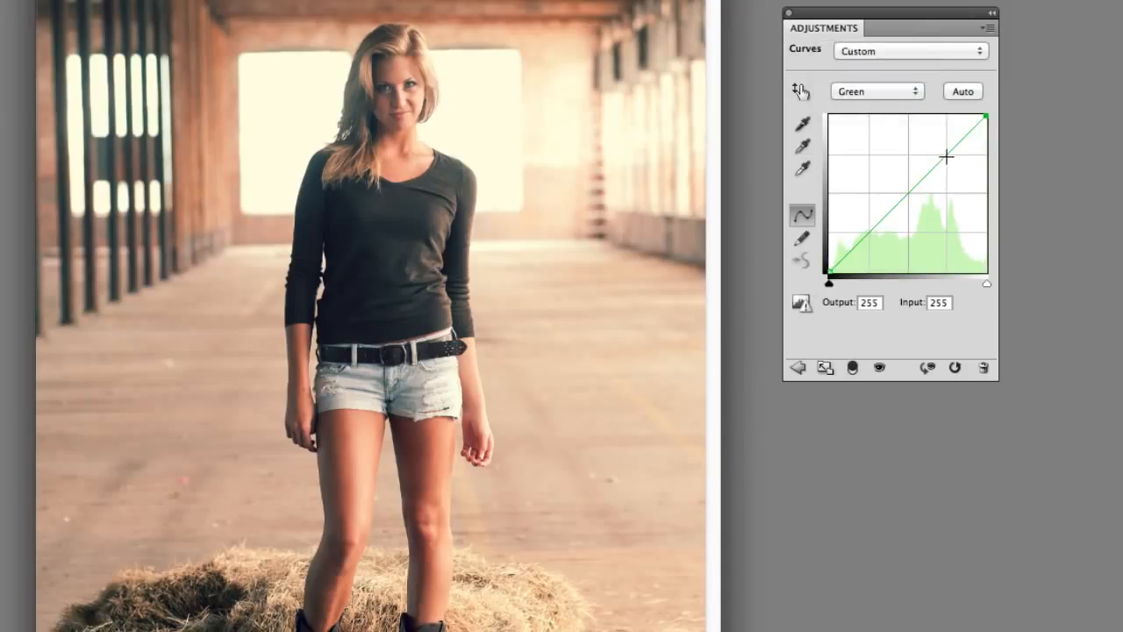
drag(946, 156, 941, 152)
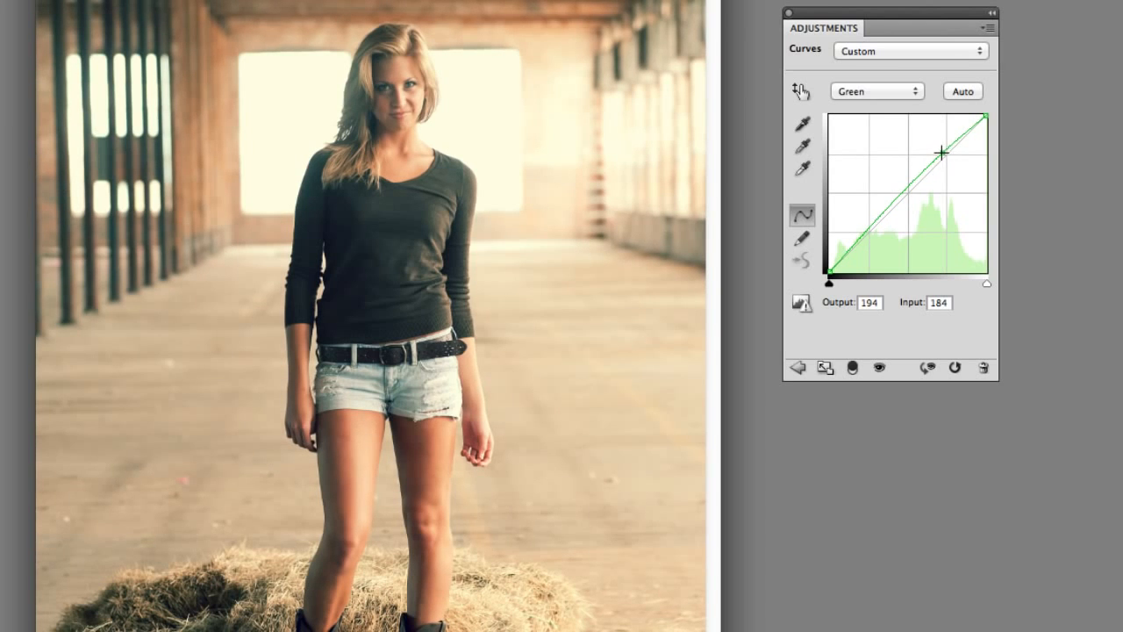
drag(865, 229, 869, 238)
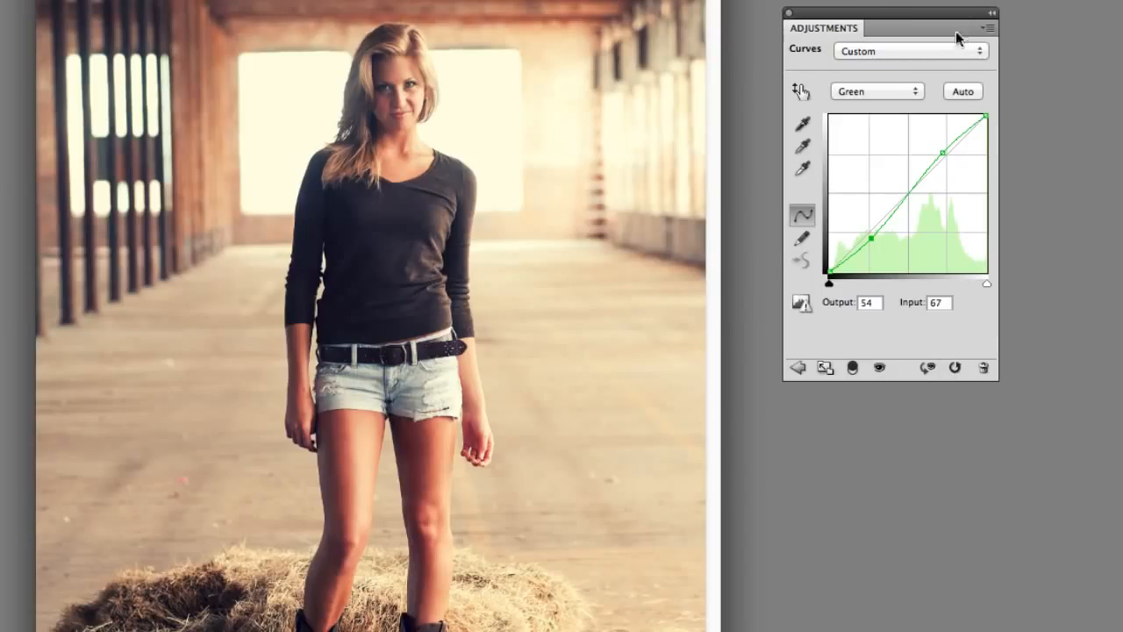
click(789, 13)
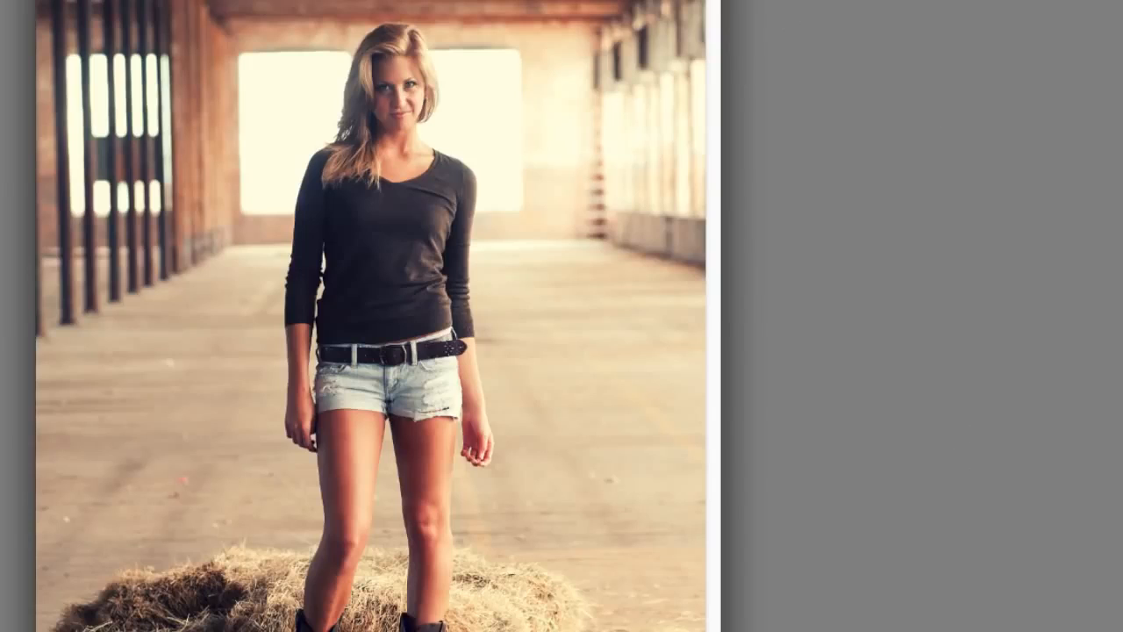
- Compare the photo with and without the Curves 1 layer by toggling its visibility, leaving it visible
drag(1122, 254, 872, 2)
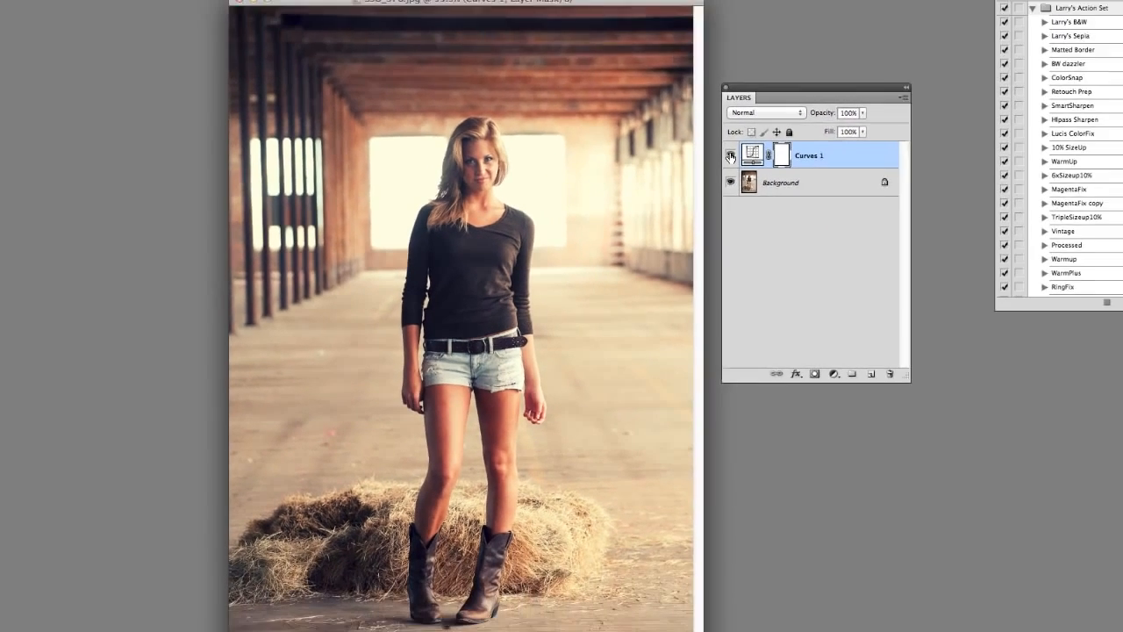
click(759, 81)
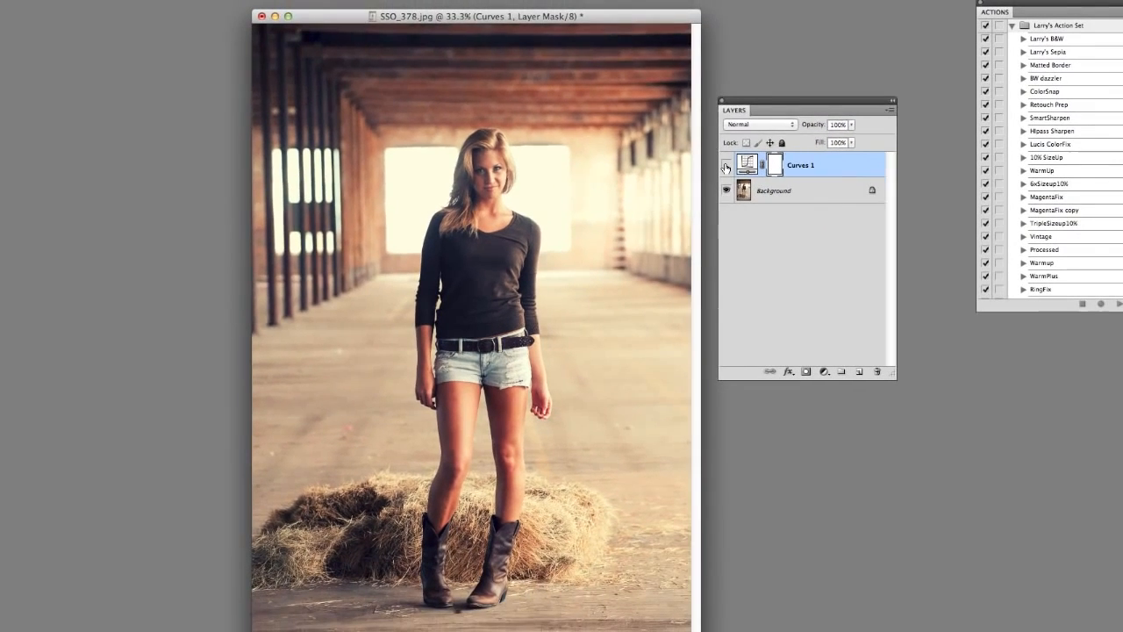
click(726, 166)
click(727, 166)
click(727, 166)
click(727, 166)
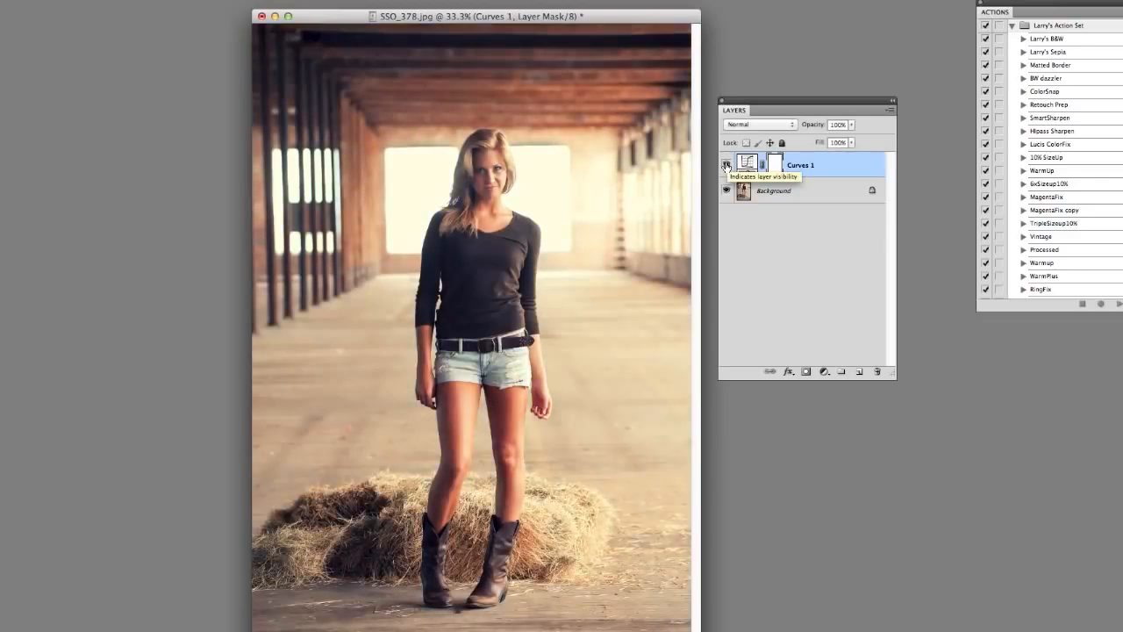
click(727, 166)
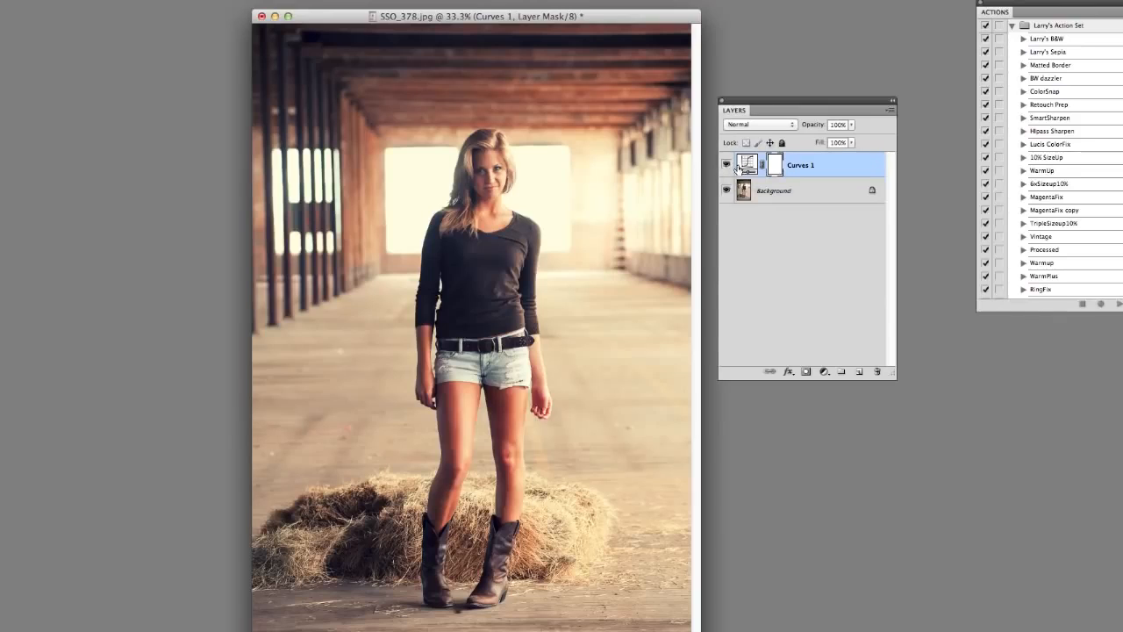
click(727, 166)
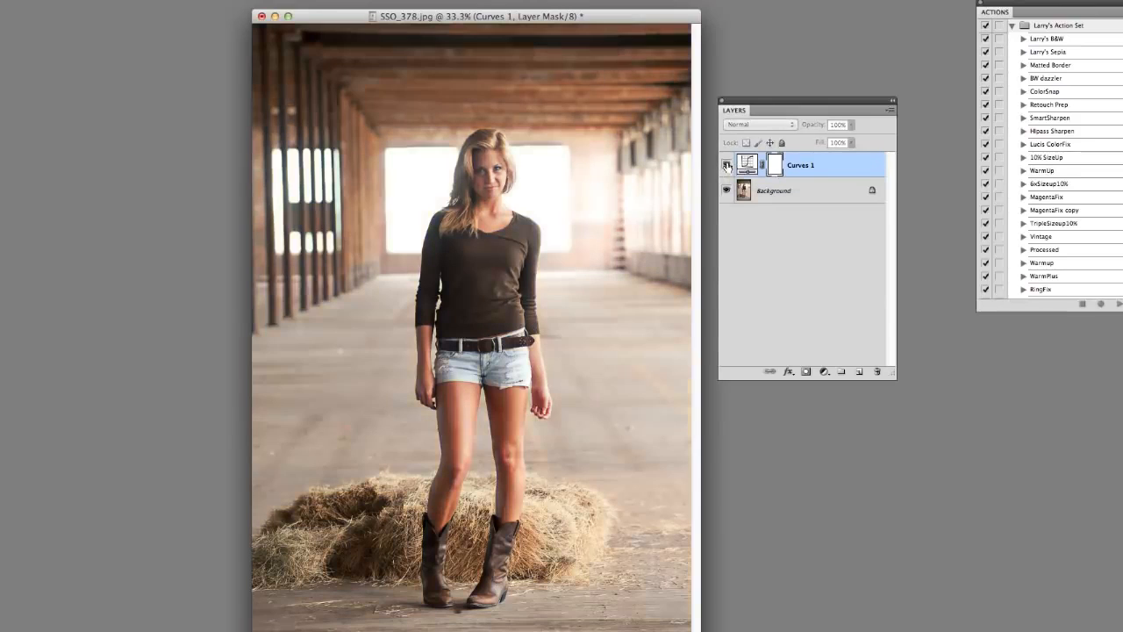
click(727, 166)
- Reopen Curves 1, move the Green highlight point to input 179, output 204, and lower the Blue white point to output 206
click(748, 163)
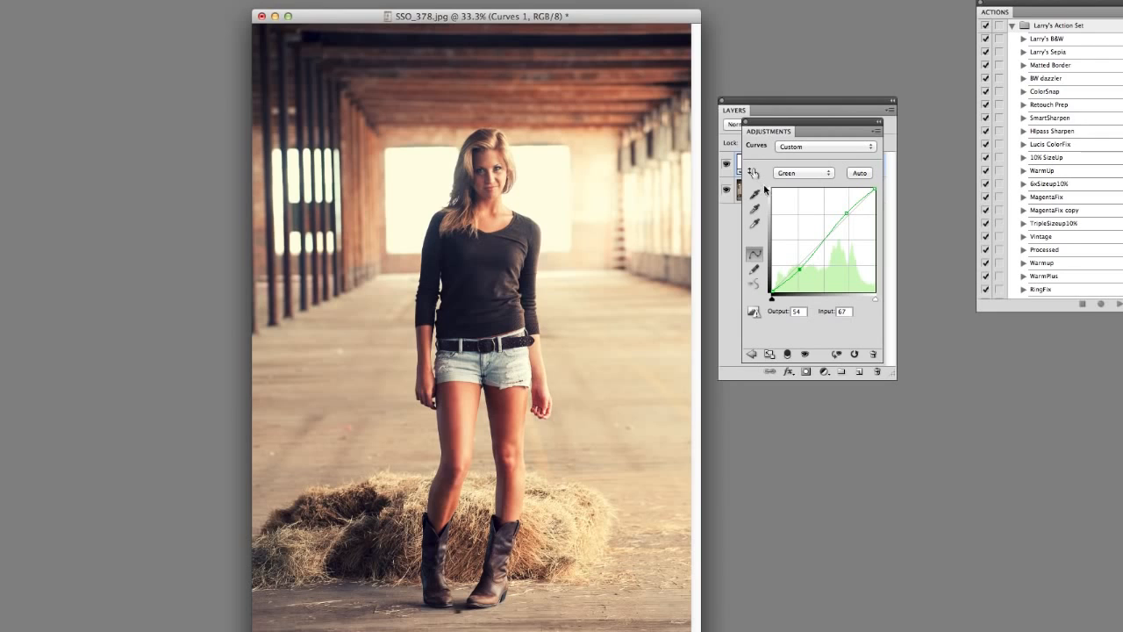
drag(847, 214, 844, 209)
click(802, 173)
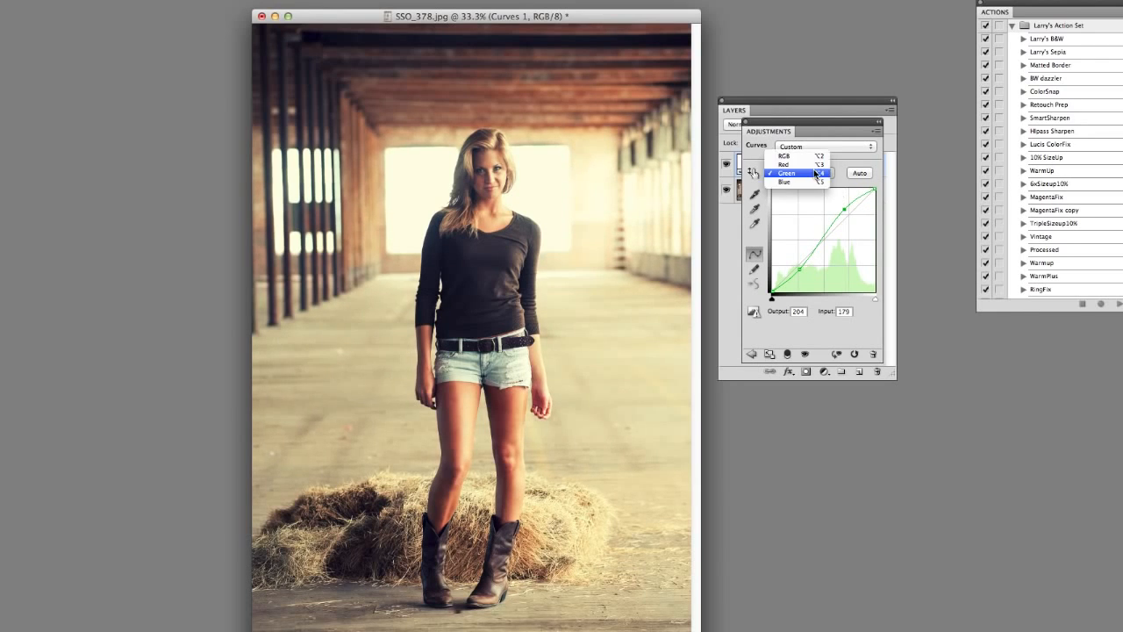
click(794, 184)
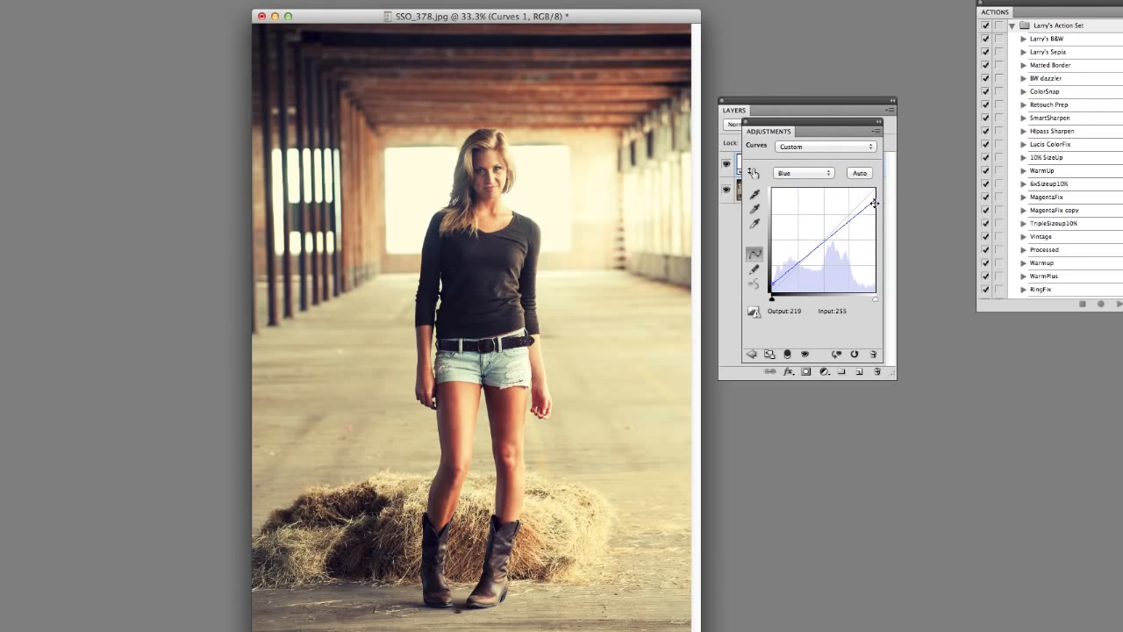
drag(871, 203, 873, 211)
- Deepen the Red channel's shadow point to input 80, output 41, and close the curve settings
click(817, 181)
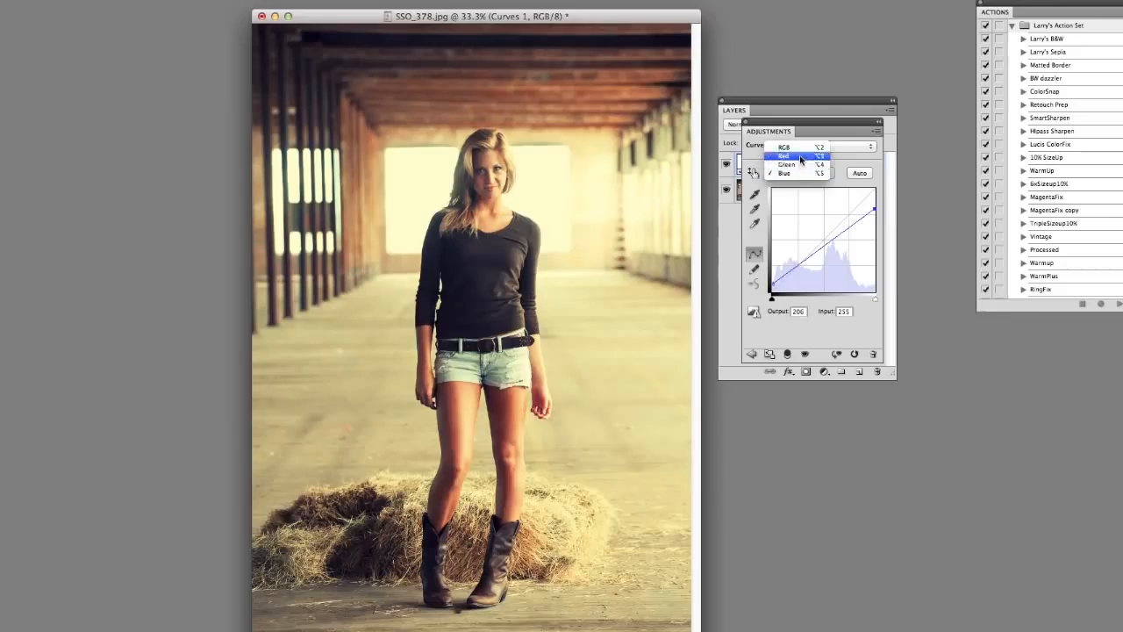
click(803, 154)
drag(802, 270, 803, 274)
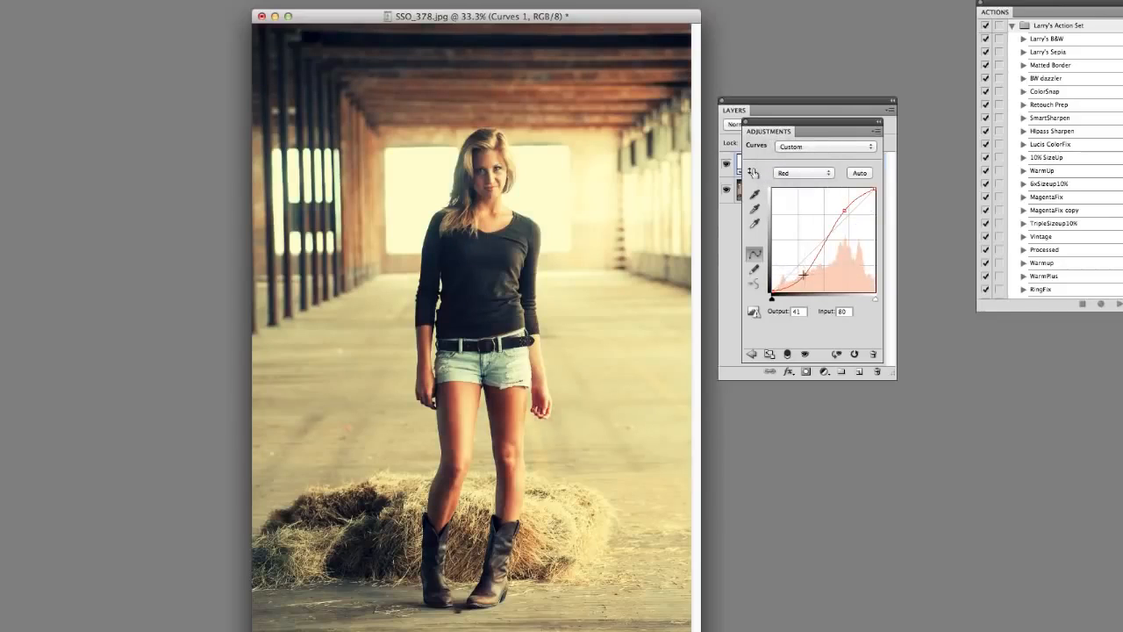
click(746, 122)
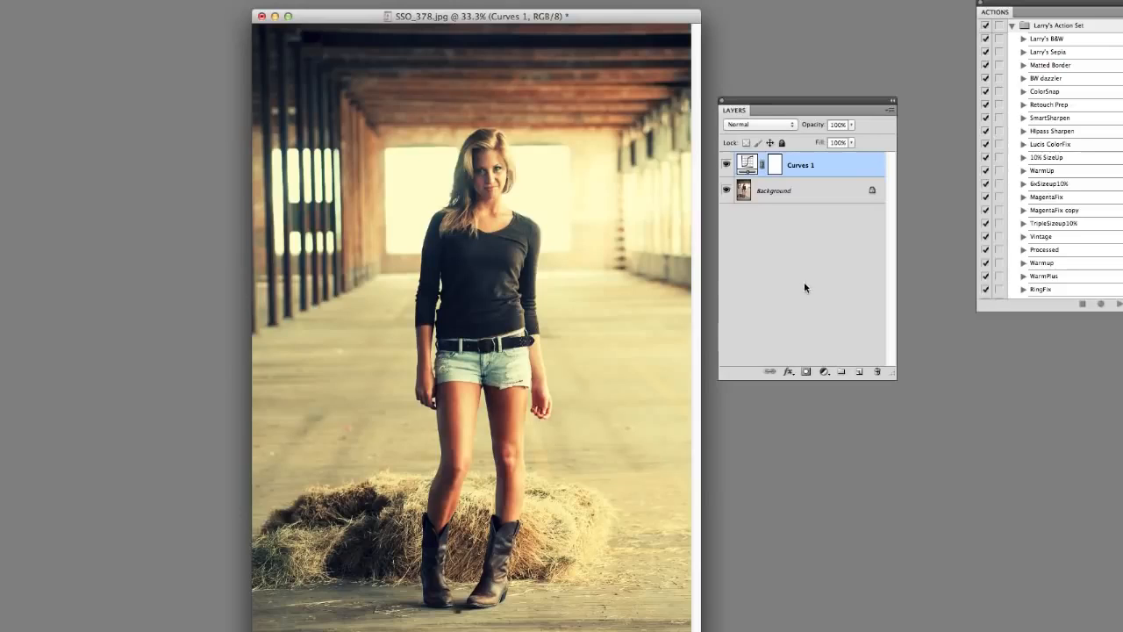
- Compare the photo with and without Curves 1, and reduce the layer's opacity to 77%
click(727, 167)
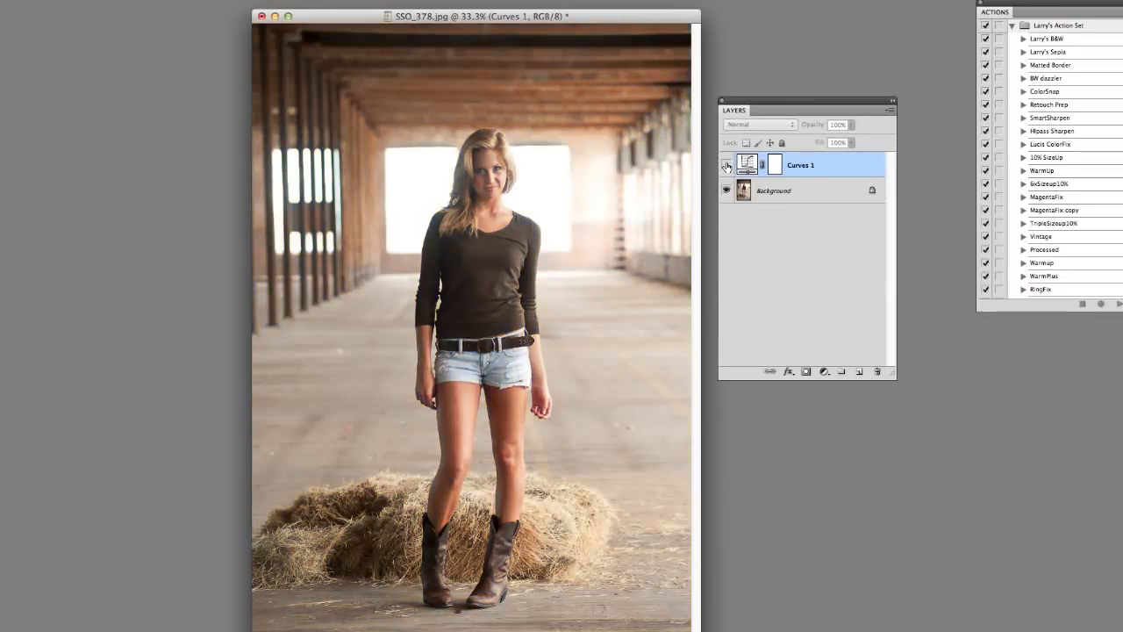
click(726, 166)
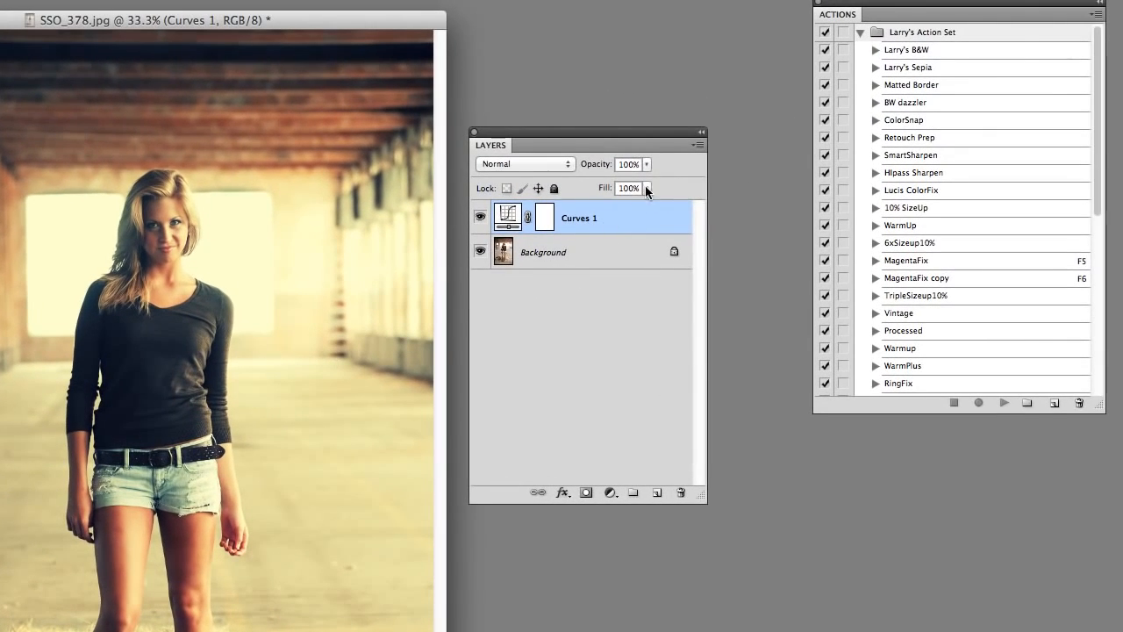
drag(647, 164, 629, 182)
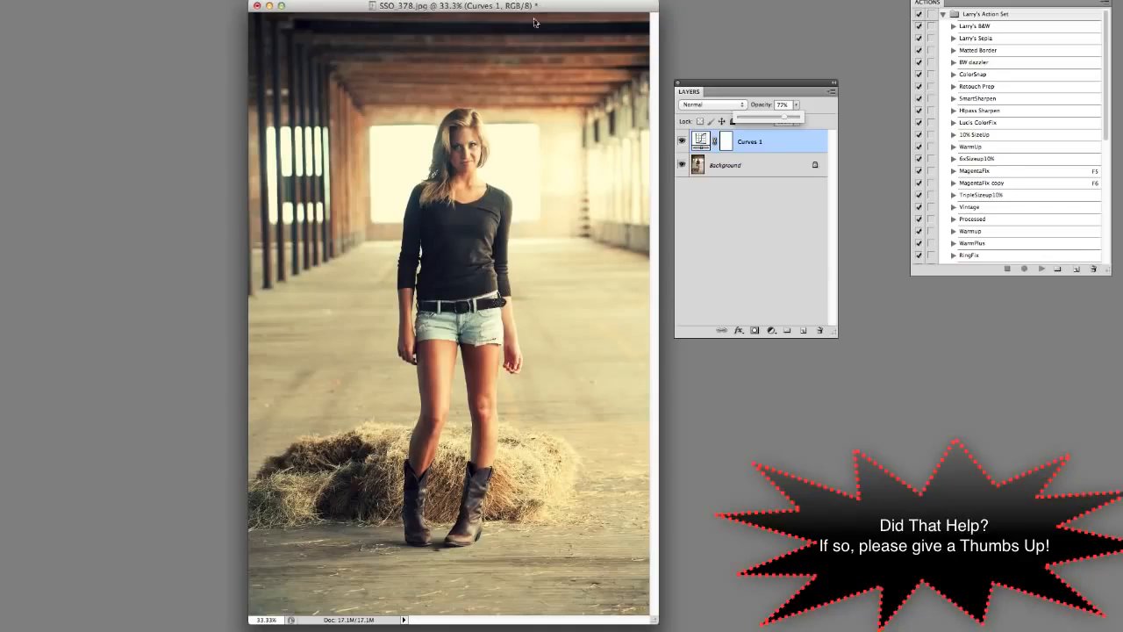
- Review the available adjustment layer types and the channel options in the Curves 1 settings
click(772, 330)
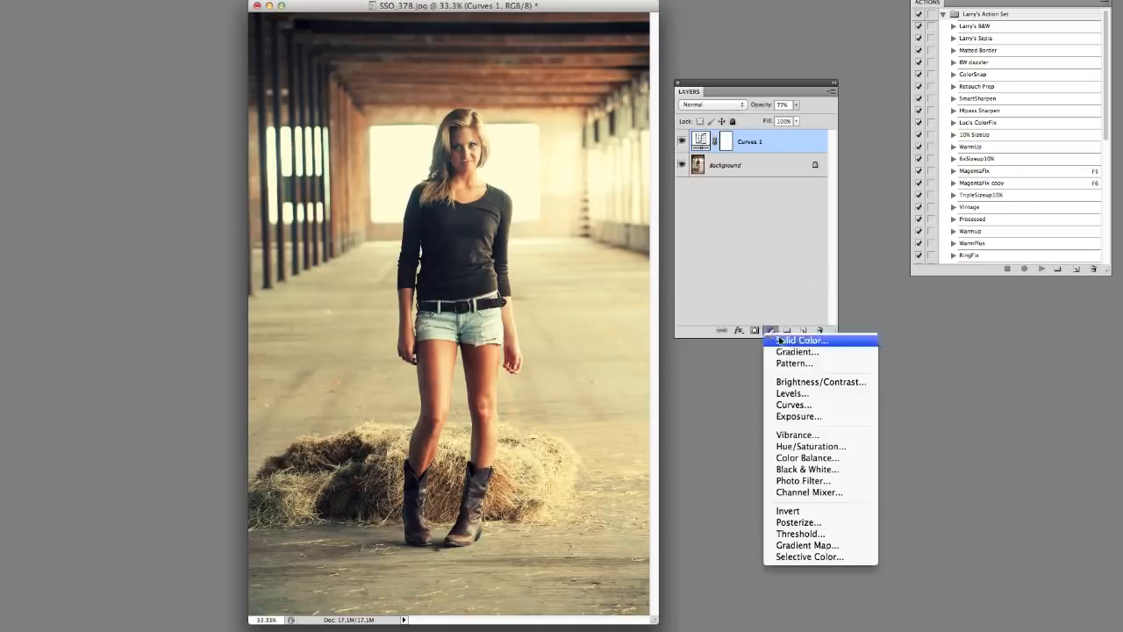
click(717, 386)
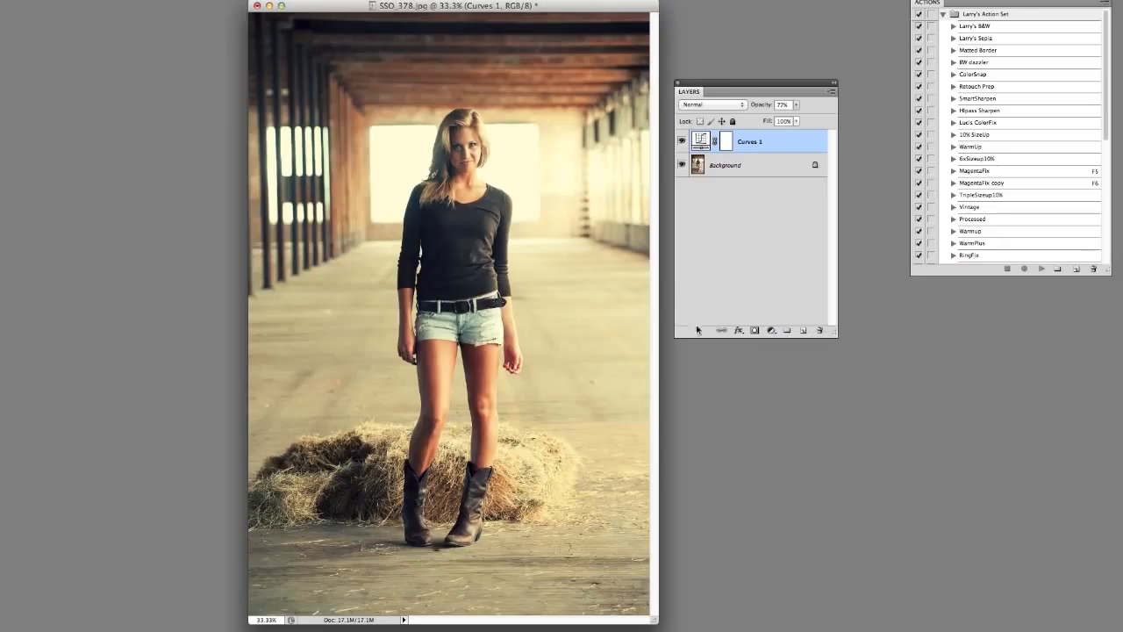
double_click(703, 142)
drag(742, 97, 653, 103)
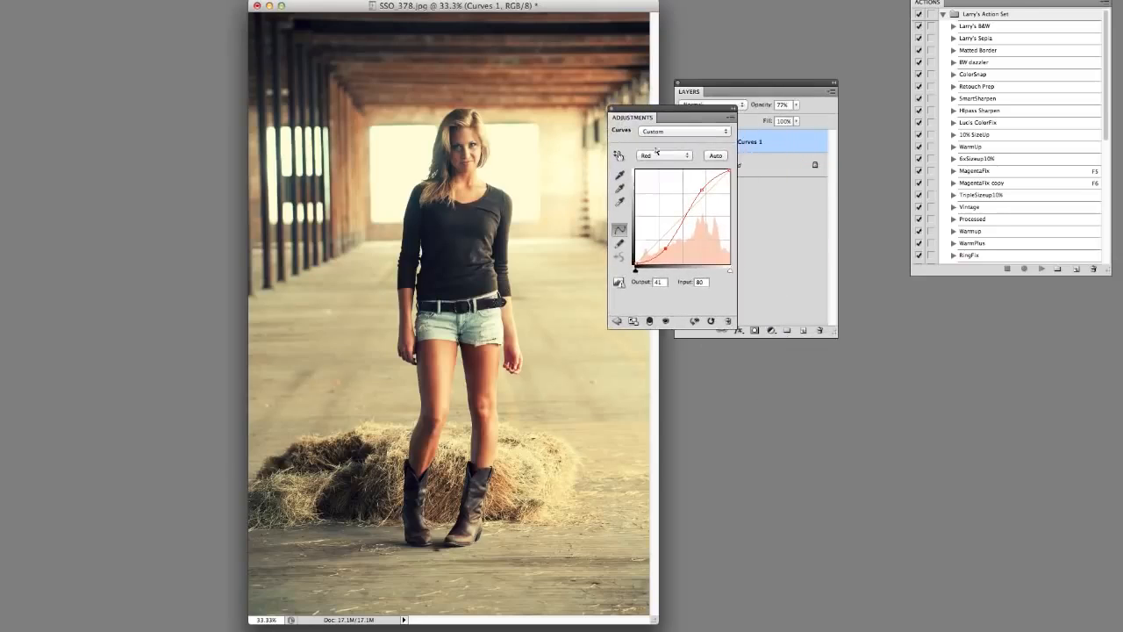
click(674, 157)
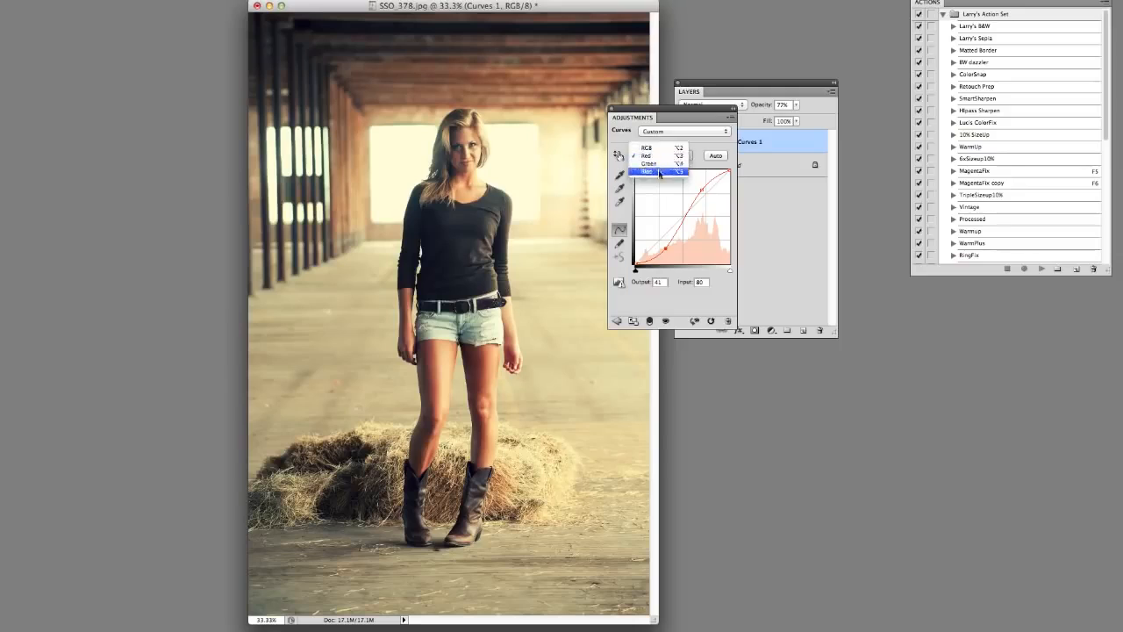
click(721, 300)
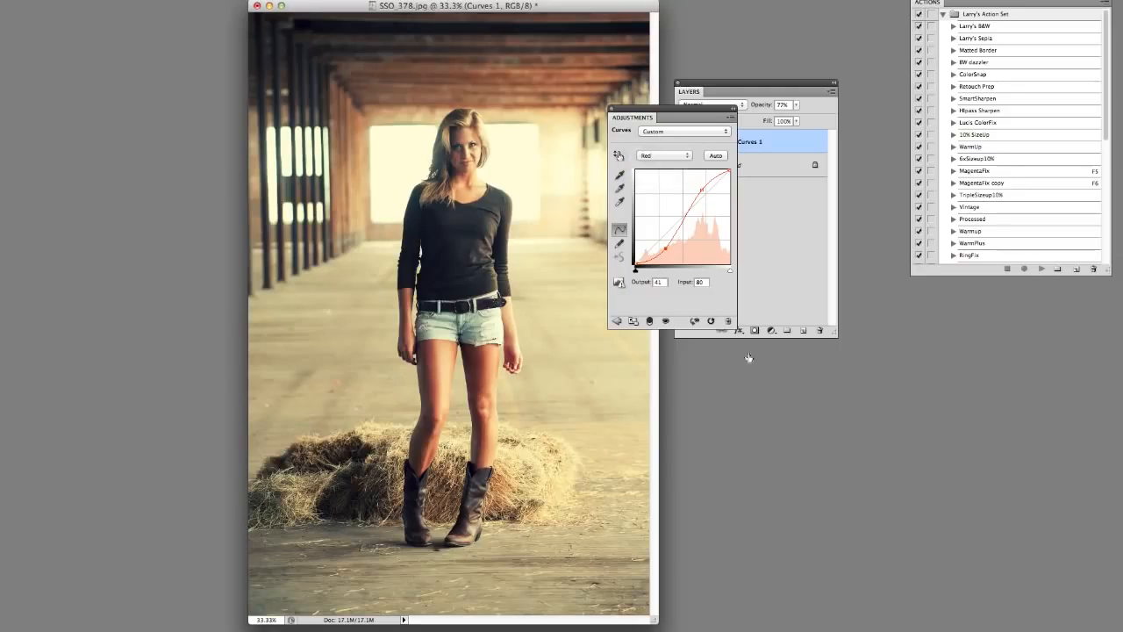
click(611, 109)
drag(707, 83, 706, 78)
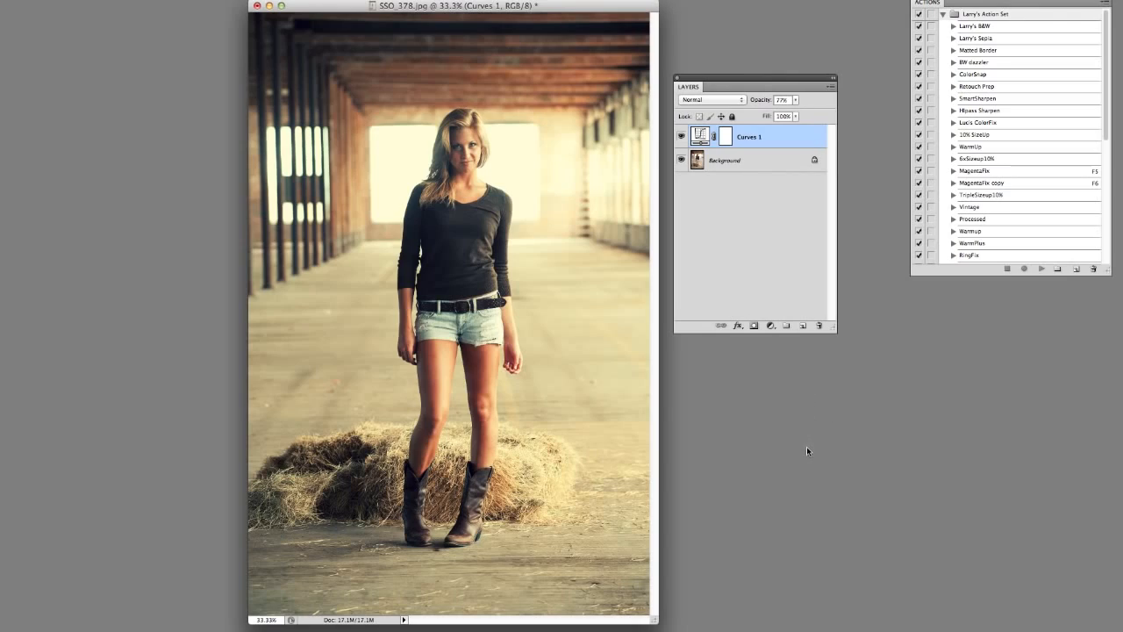